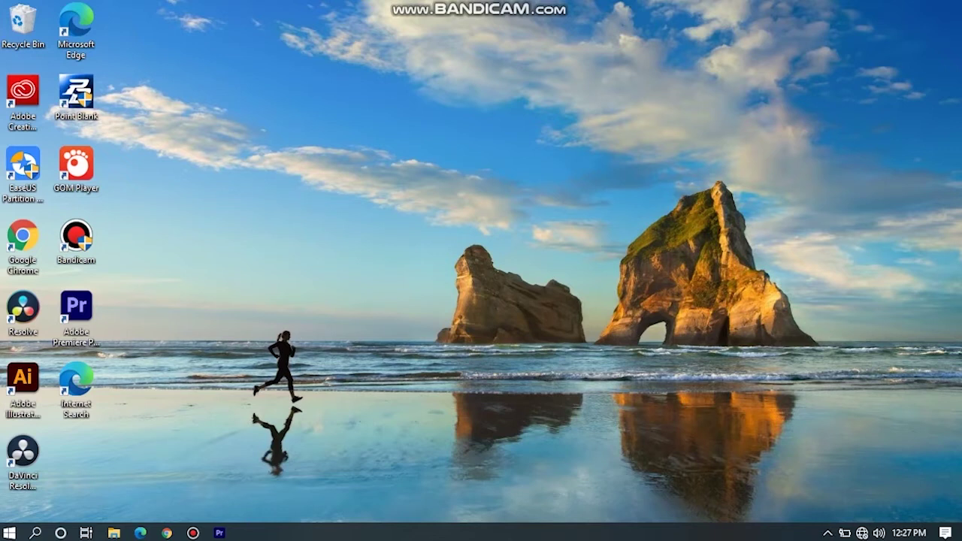
Play MVI_7576 from the stabilizer footage folder to check its shake, then close the player and folder
click(113, 532)
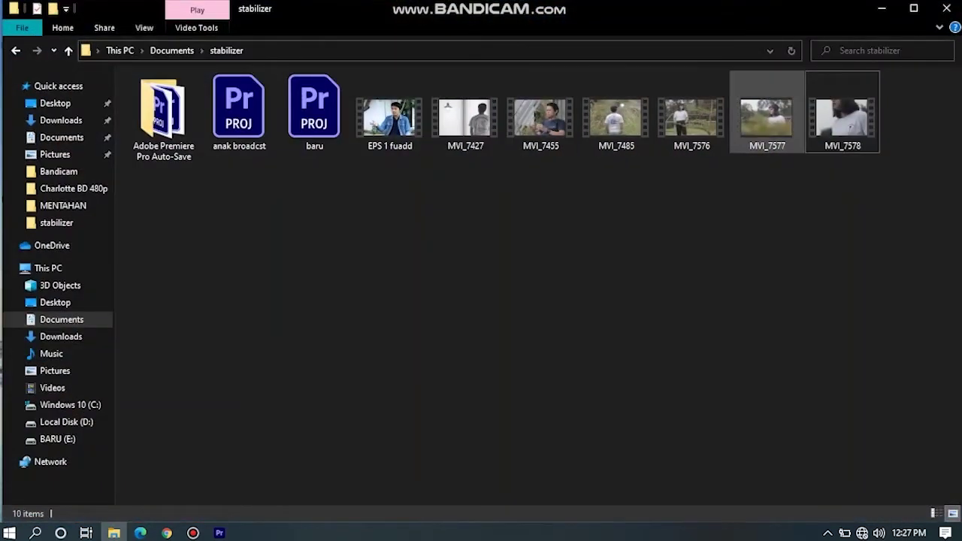
double_click(691, 117)
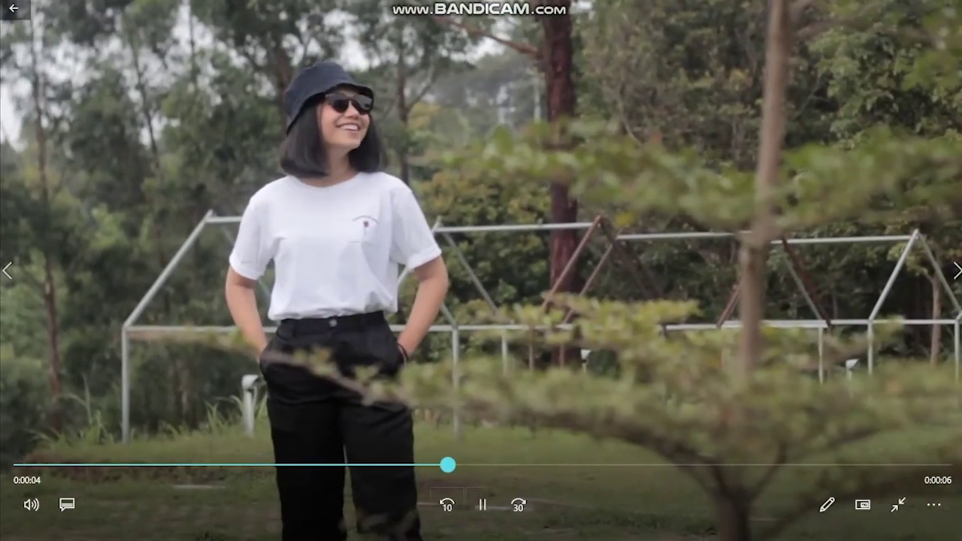
key(alt+F4)
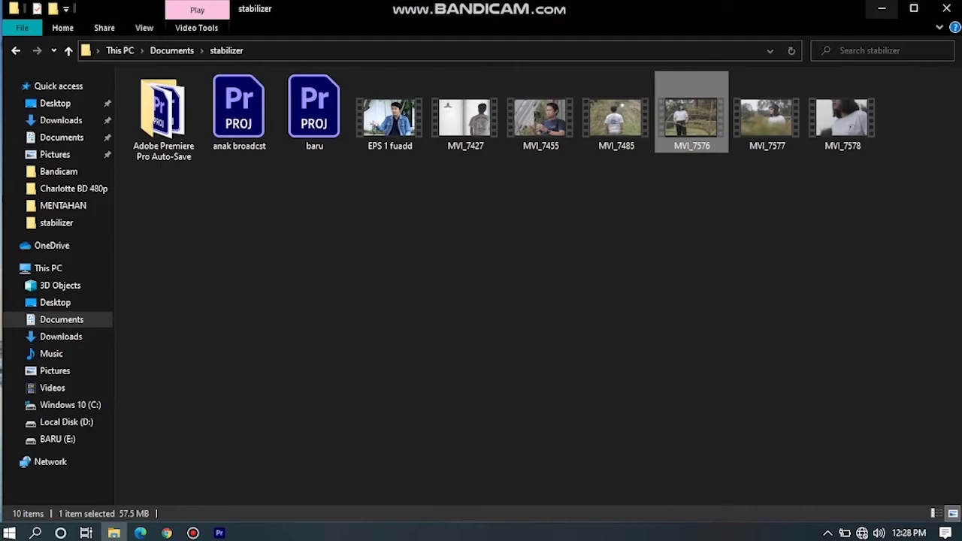
click(881, 8)
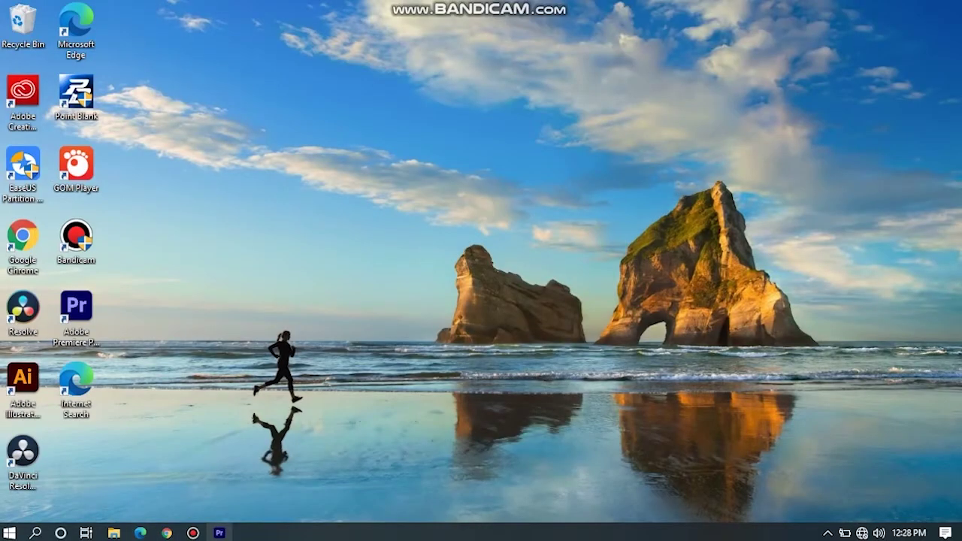
Drag the MVI_7576 clip onto the MVI_7578 timeline's V1 and A1 tracks
click(220, 532)
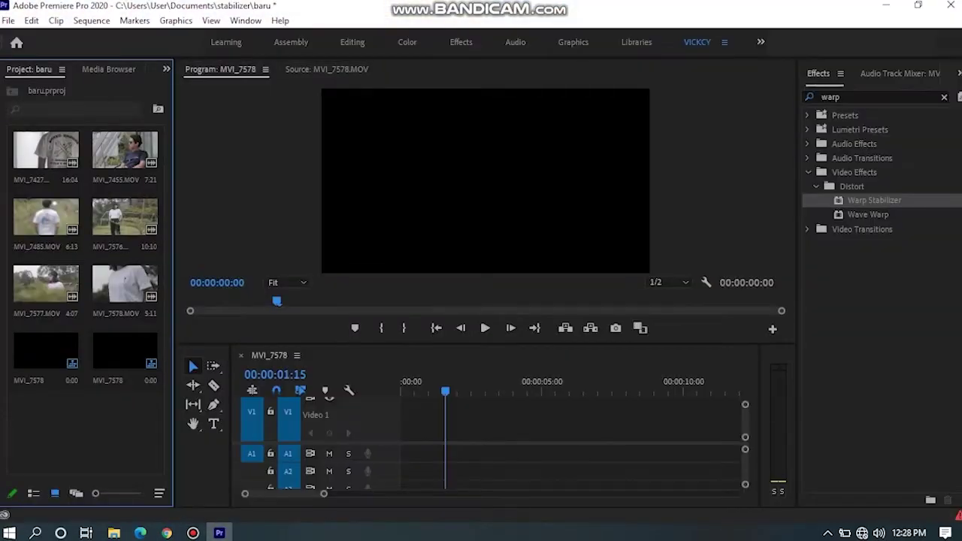
click(104, 218)
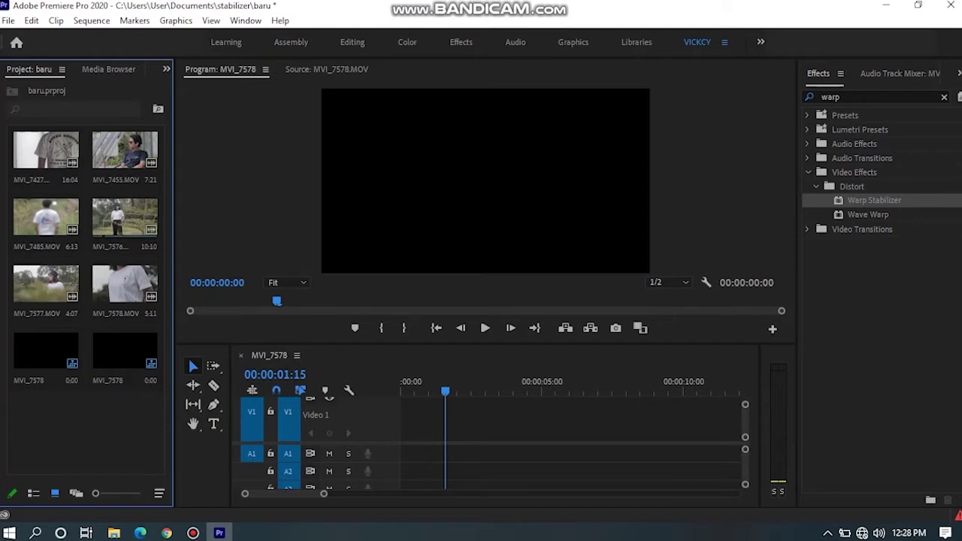
drag(104, 239, 411, 451)
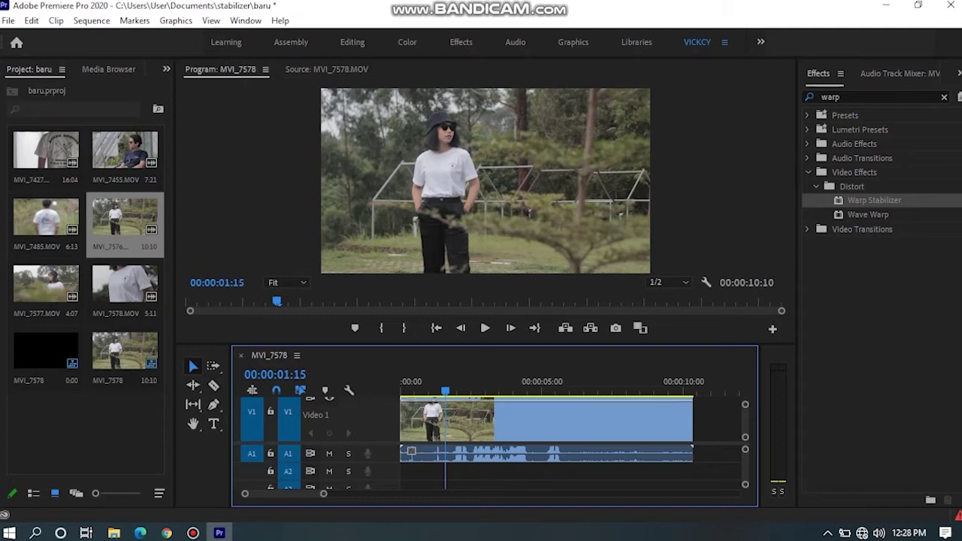
Switch to the Editing workspace and load MVI_7576 into the Source monitor
key(alt+shift+3)
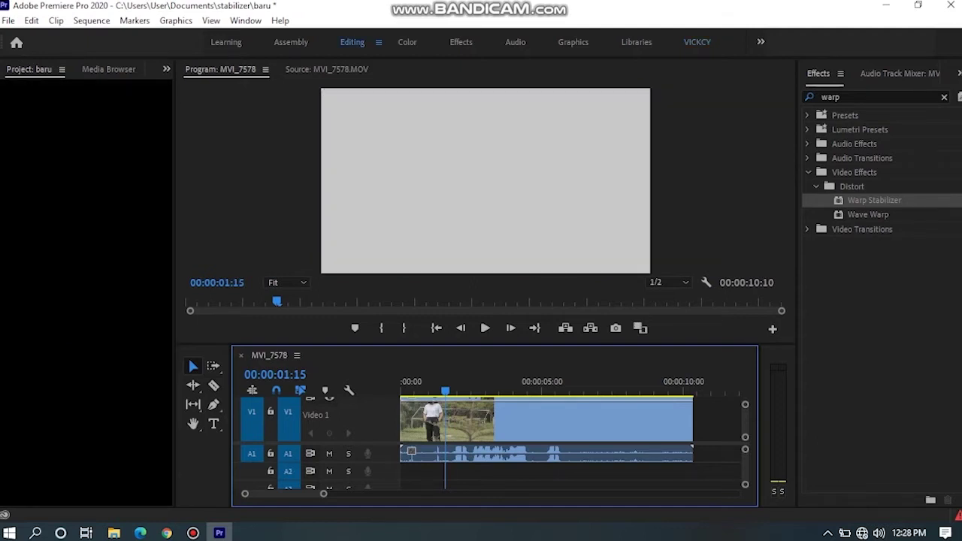
scroll(94, 431, down, 2)
scroll(94, 432, down, 2)
scroll(94, 431, down, 2)
double_click(50, 430)
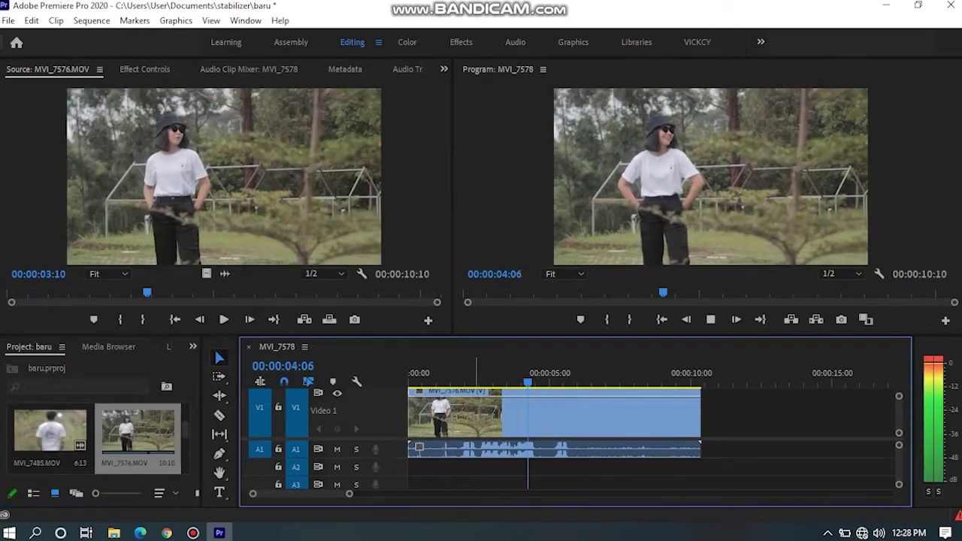
Play the 00:00:03:19 sequence, including a maximized Program monitor pass, then restore the layout
key(space)
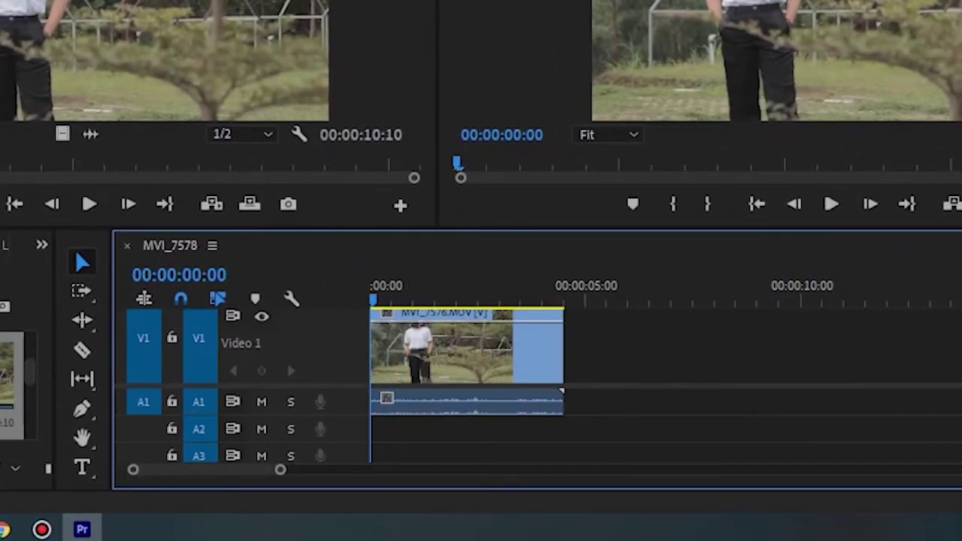
key(space)
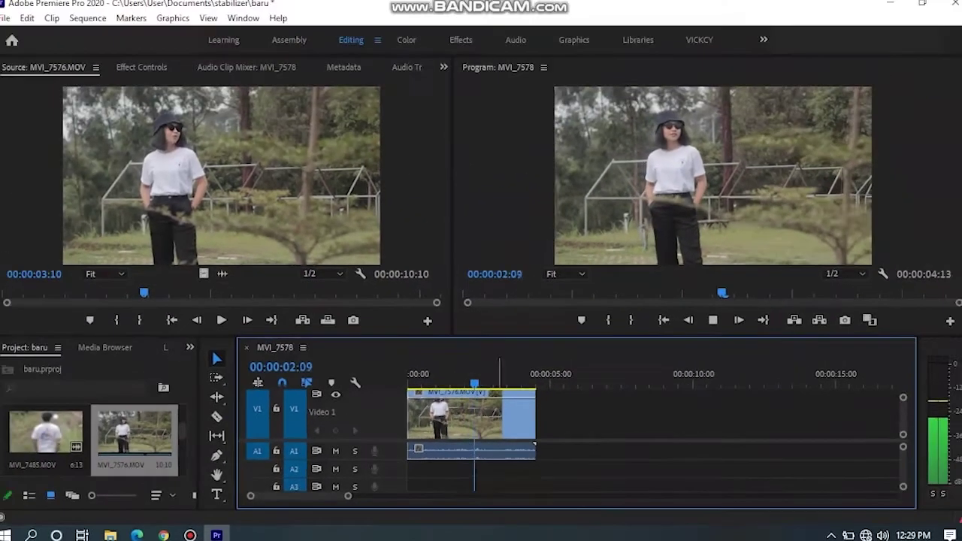
key(space)
key(grave)
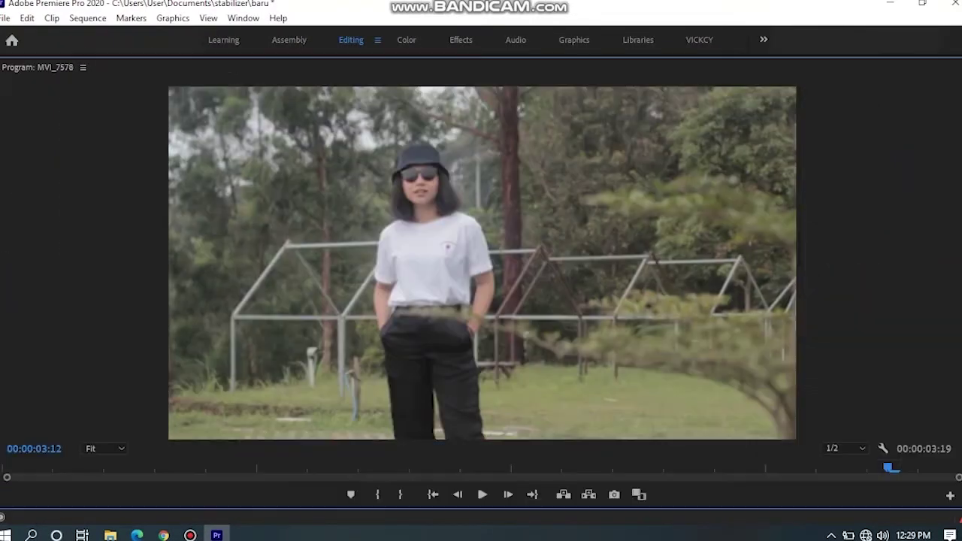
key(space)
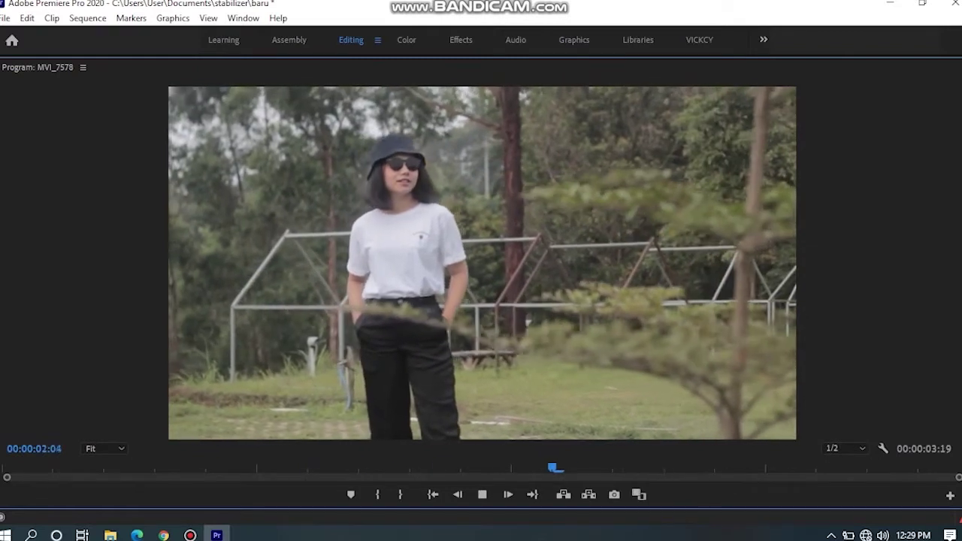
key(space)
key(grave)
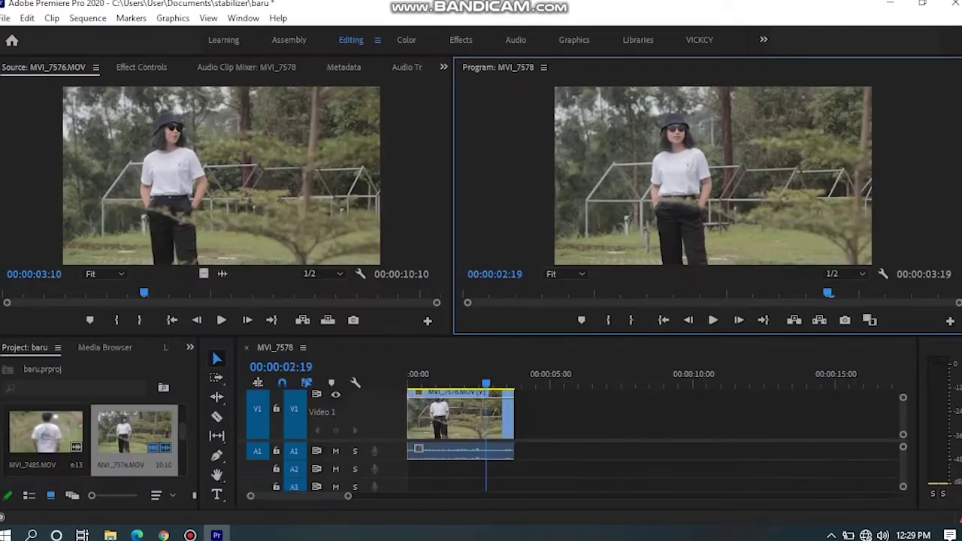
Apply Warp Stabilizer from the Effects panel to the MVI_7576 clip on V1
click(447, 383)
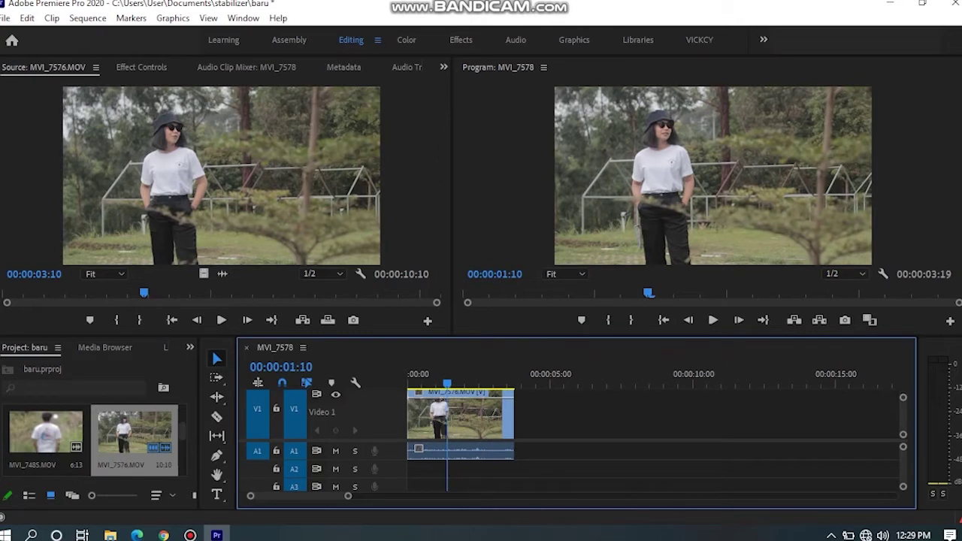
click(190, 347)
click(214, 425)
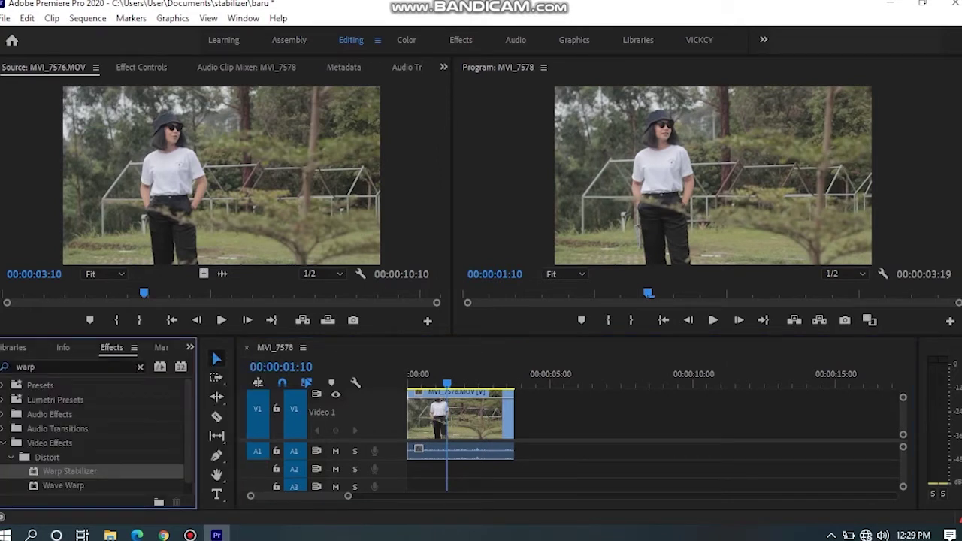
drag(69, 471, 459, 413)
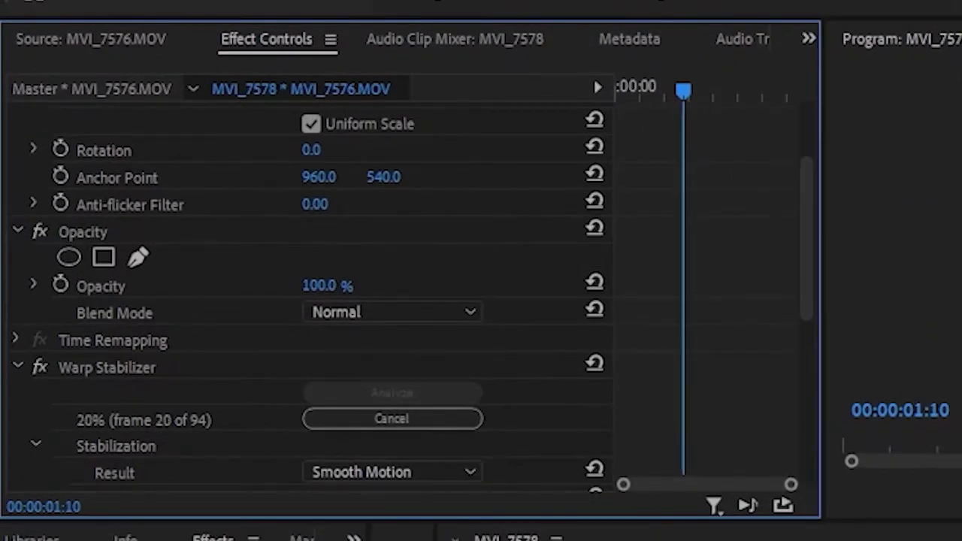
Keep the stabilizer's Result set to Smooth Motion while analysis finishes at 50% smoothness
scroll(308, 301, down, 2)
scroll(308, 301, down, 3)
scroll(308, 301, down, 1)
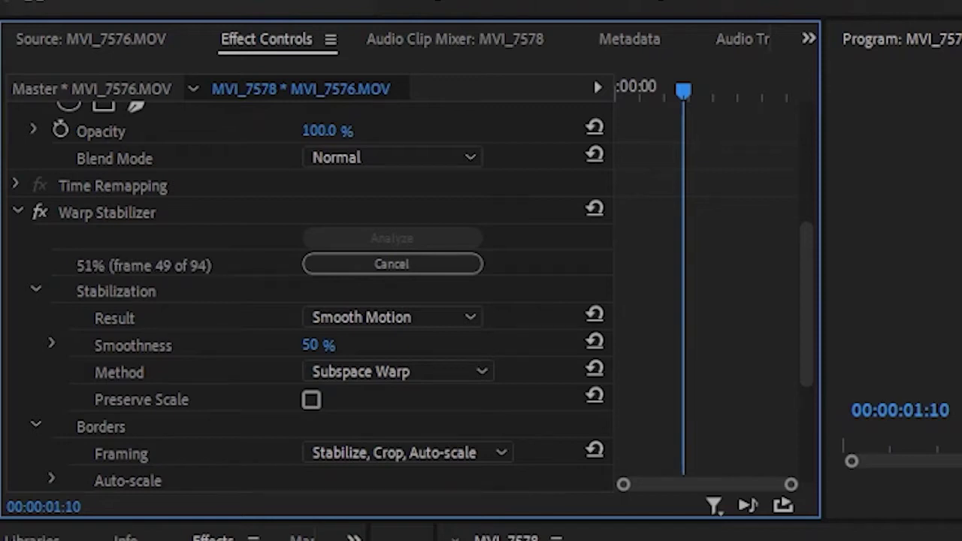
click(390, 317)
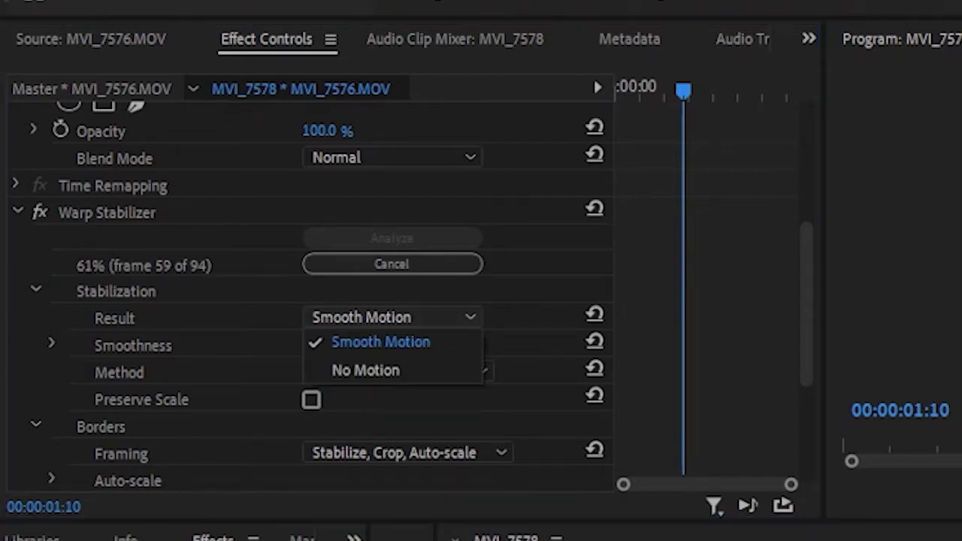
click(379, 340)
click(391, 317)
click(379, 340)
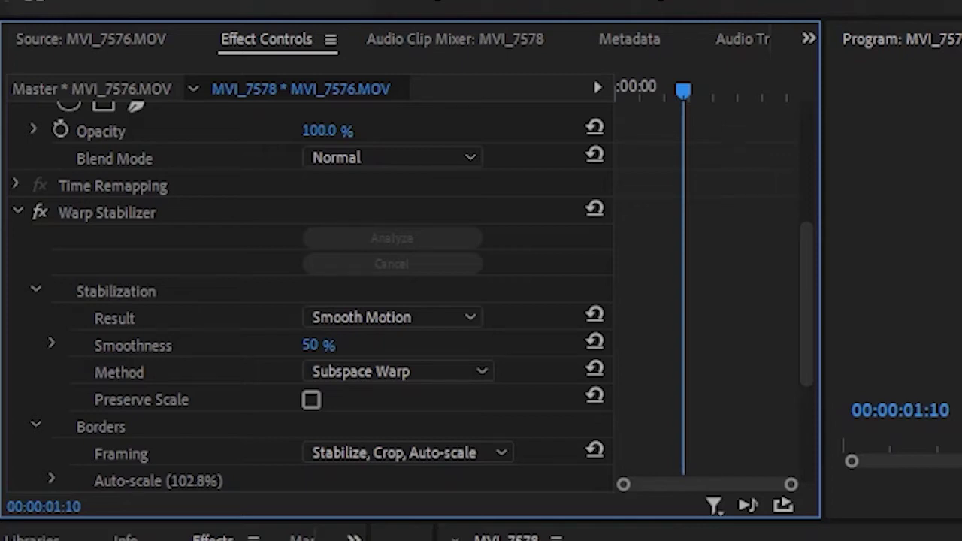
Set Warp Stabilizer framing to Stabilize, Crop and preview the result
scroll(412, 295, down, 1)
click(406, 427)
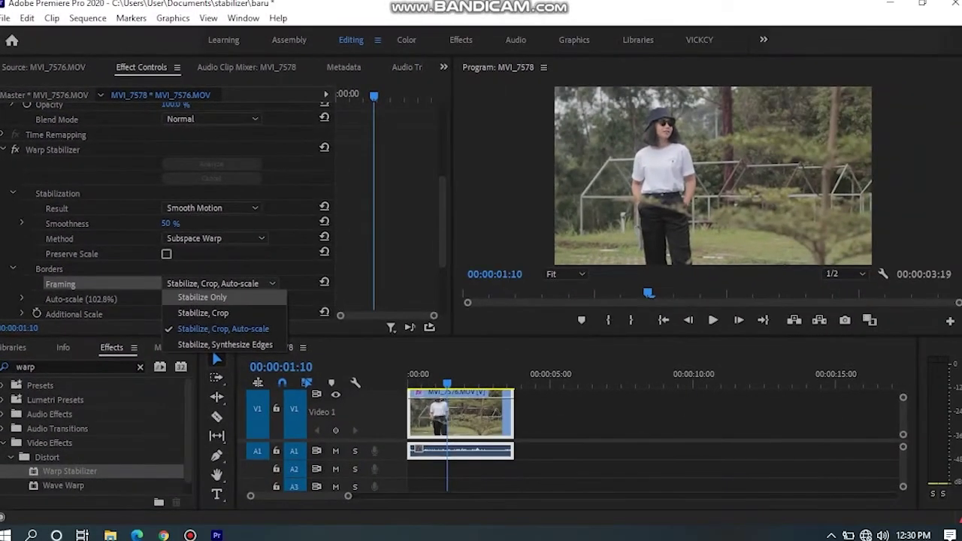
click(203, 312)
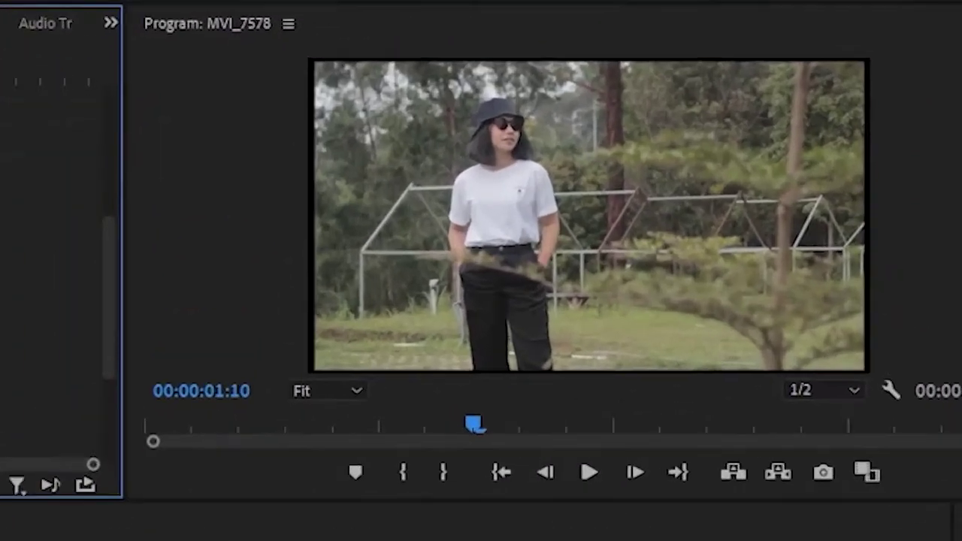
key(space)
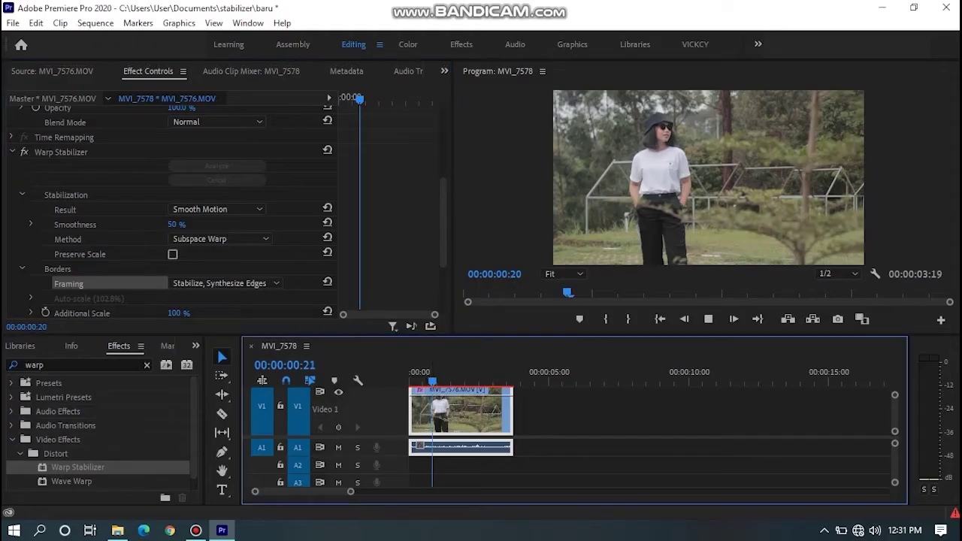
Change framing to Stabilize, Crop, Auto-scale and set Smoothness to 75%
click(225, 283)
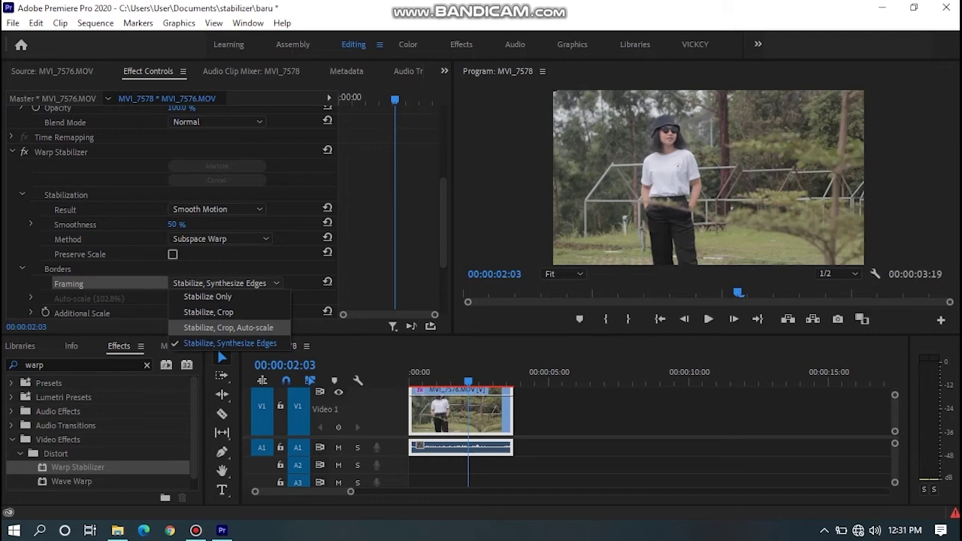
click(227, 327)
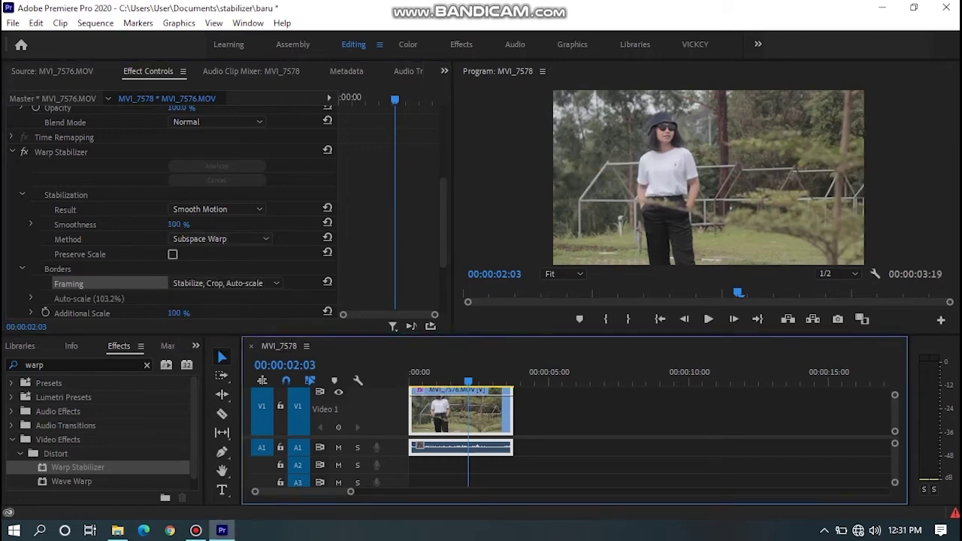
click(178, 224)
text(75)
key(Return)
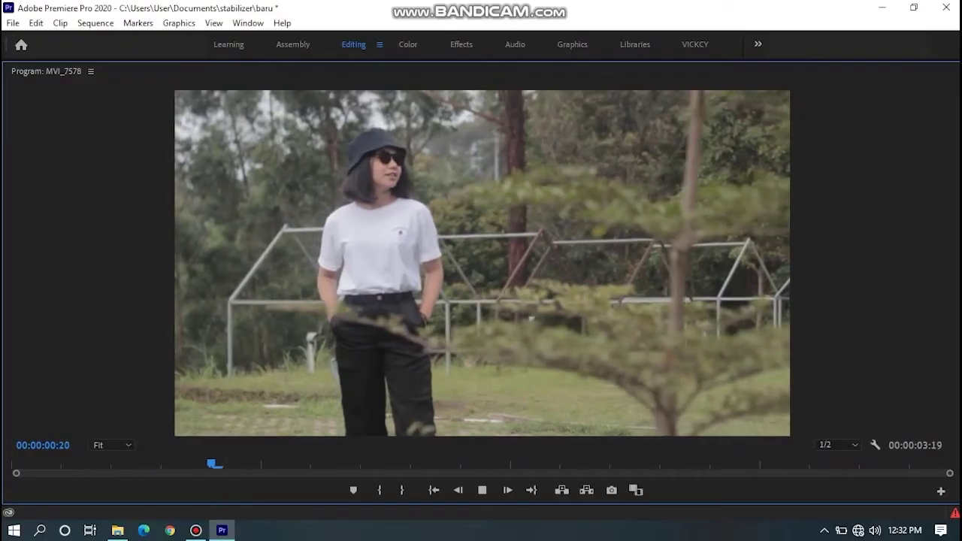
Stop the preview and return the Program monitor to the normal editing layout
key(space)
key(grave)
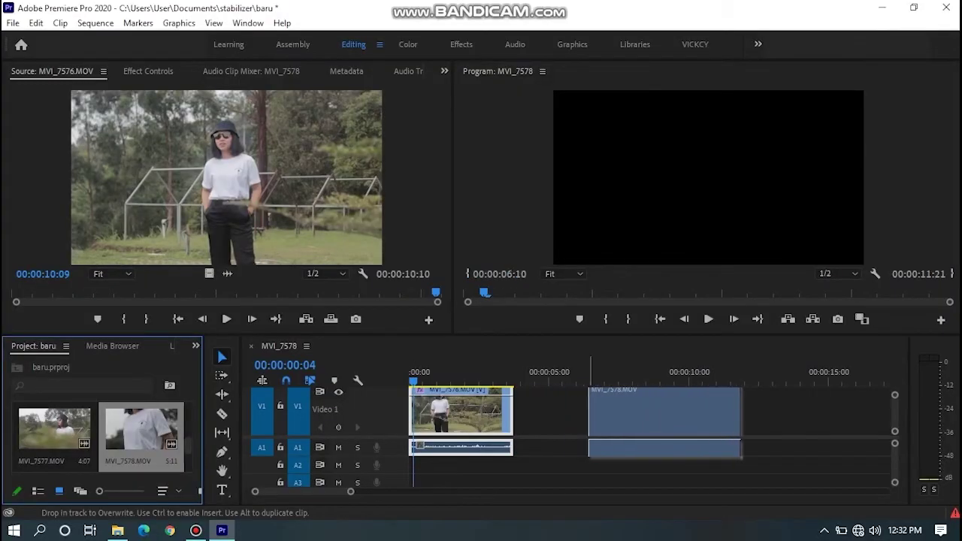
Place MVI_7578.MOV on V1 around six seconds and zoom the timeline in on it
drag(589, 410, 590, 410)
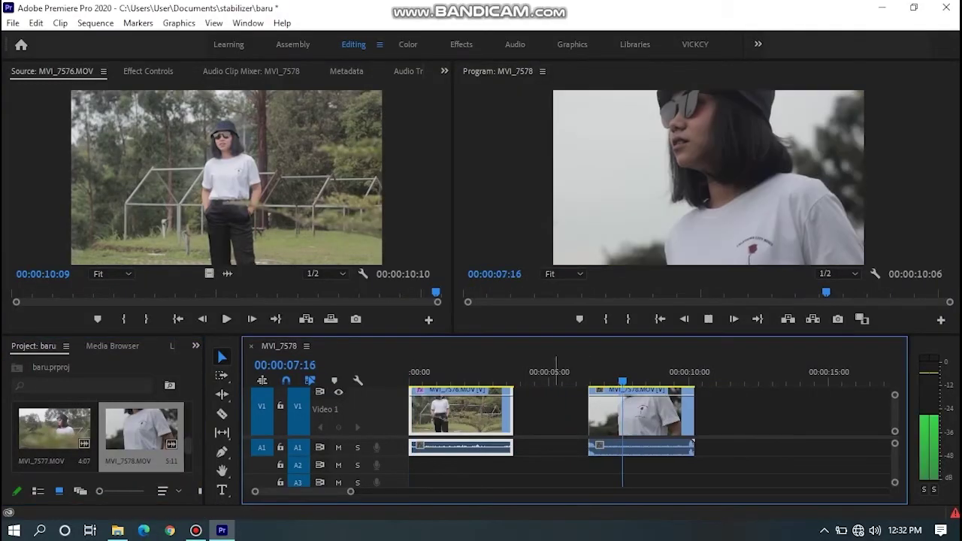
key(equal)
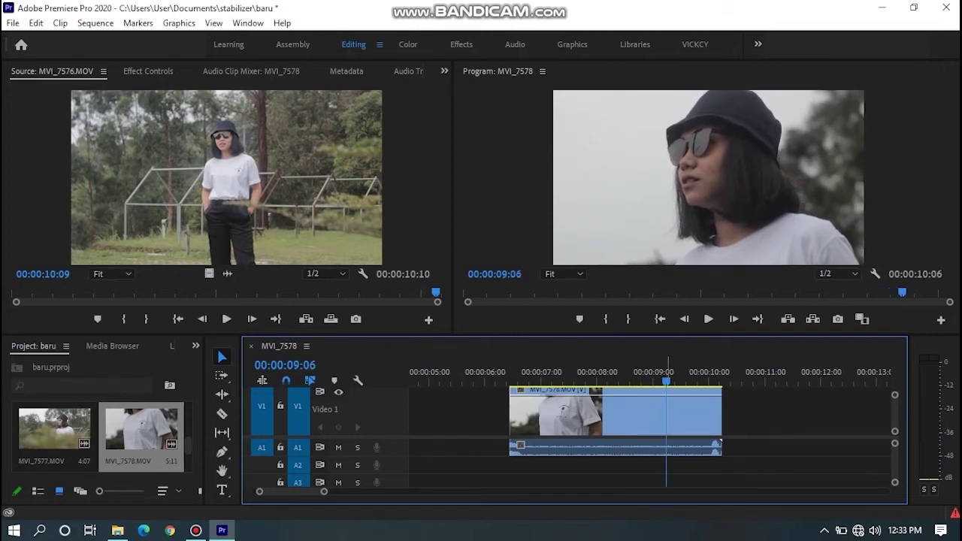
key(j)
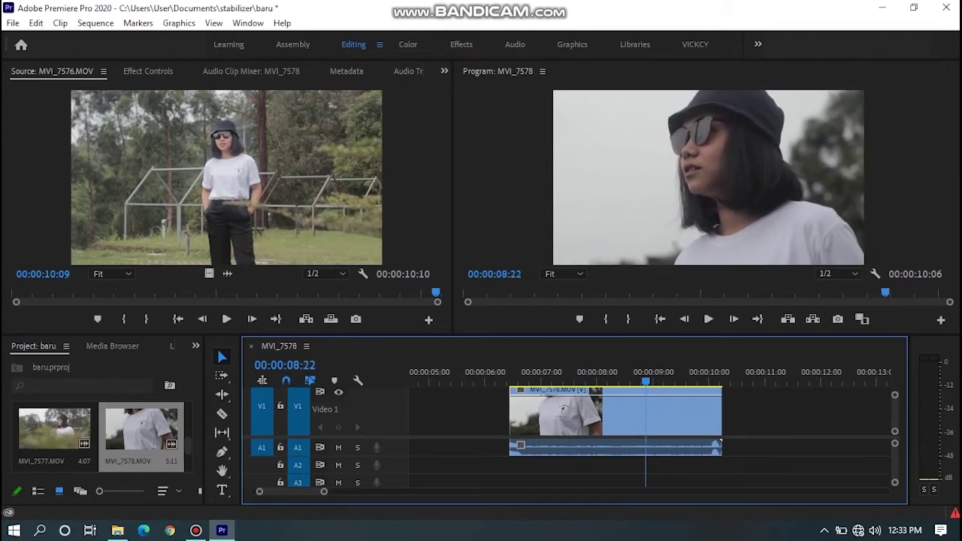
Apply Warp Stabilizer from the Effects panel to the second clip, MVI_7578
click(195, 346)
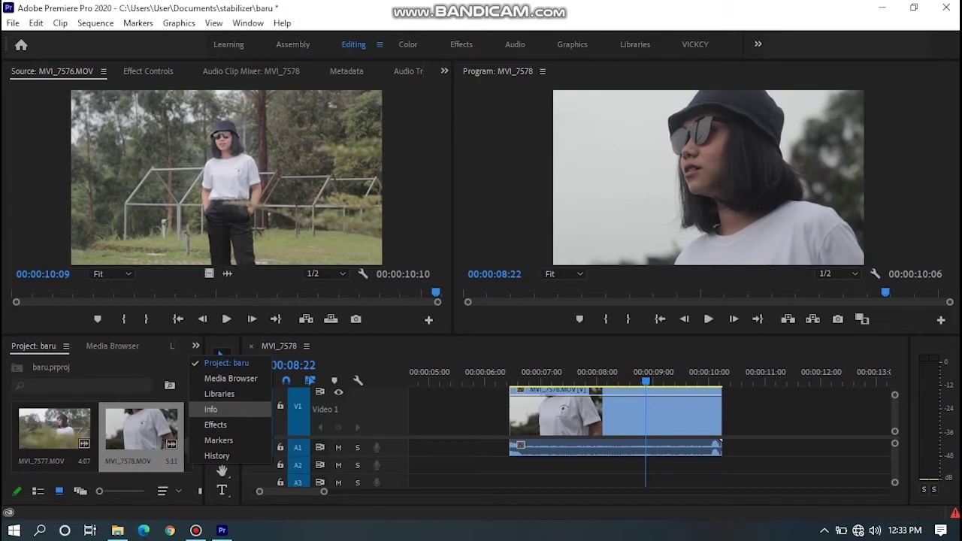
click(214, 425)
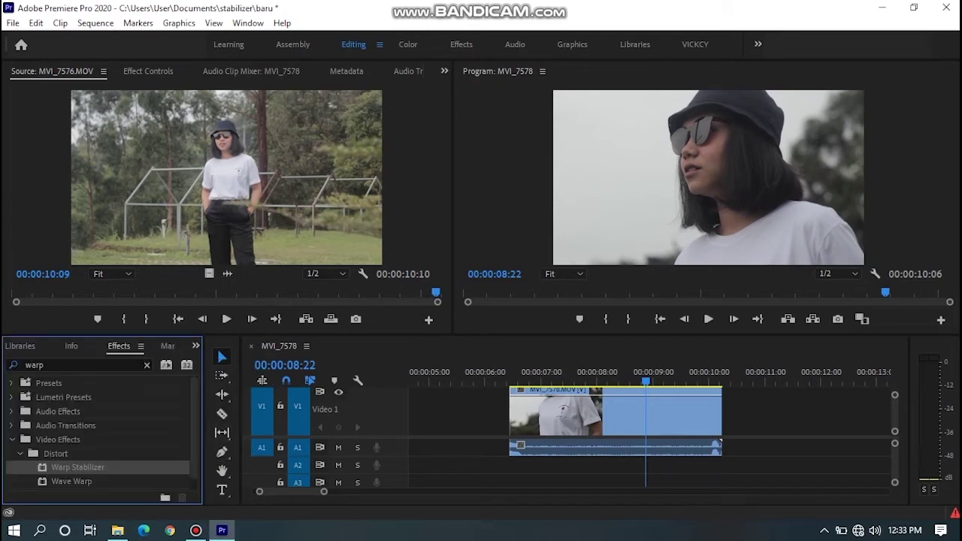
drag(77, 467, 616, 412)
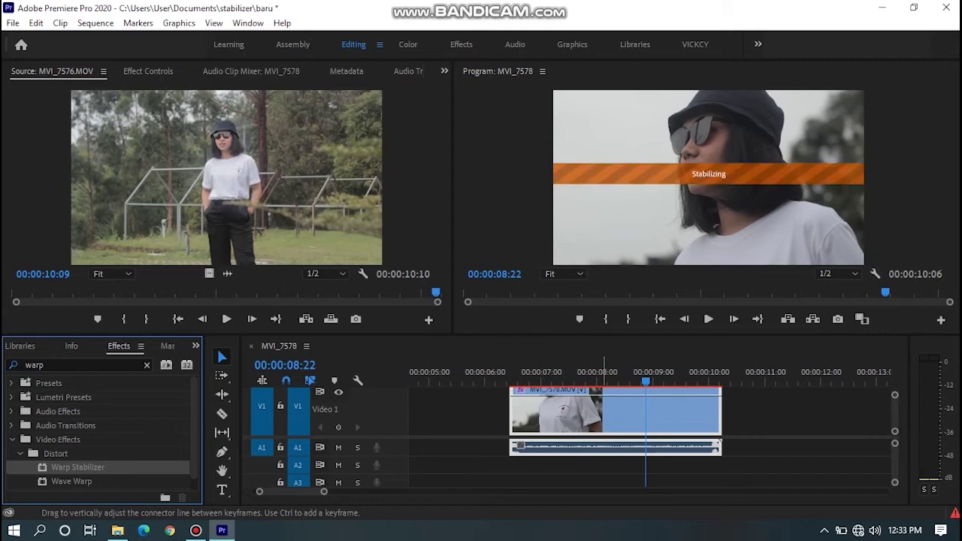
Play the stabilized MVI_7578 close-up and step frame by frame to confirm it's steady
click(530, 376)
key(space)
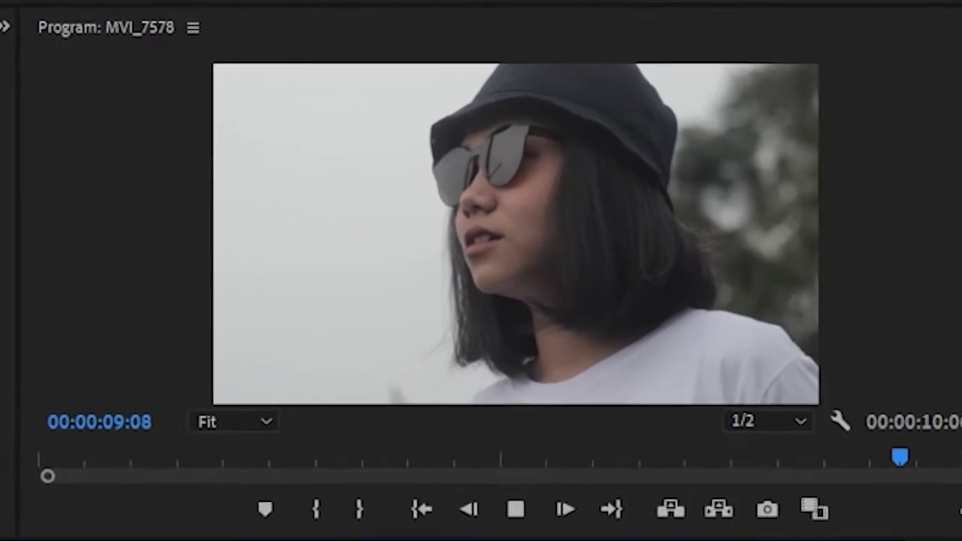
key(space)
key(Left)
key(Left)
key(Left)
key(Left)
key(Left)
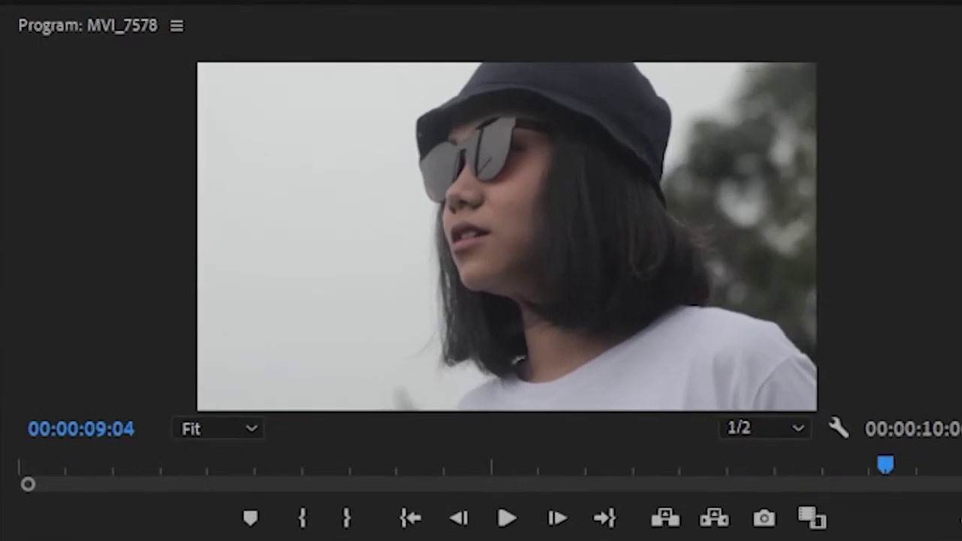
key(Left)
key(Left)
key(Left)
key(Left)
key(Left)
key(Left)
key(Left)
key(Right)
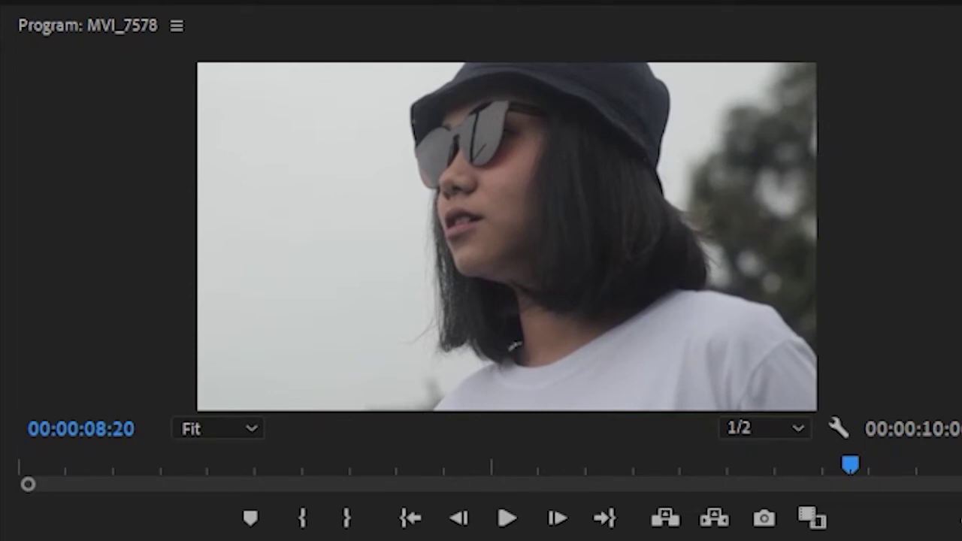
key(Left)
key(Left)
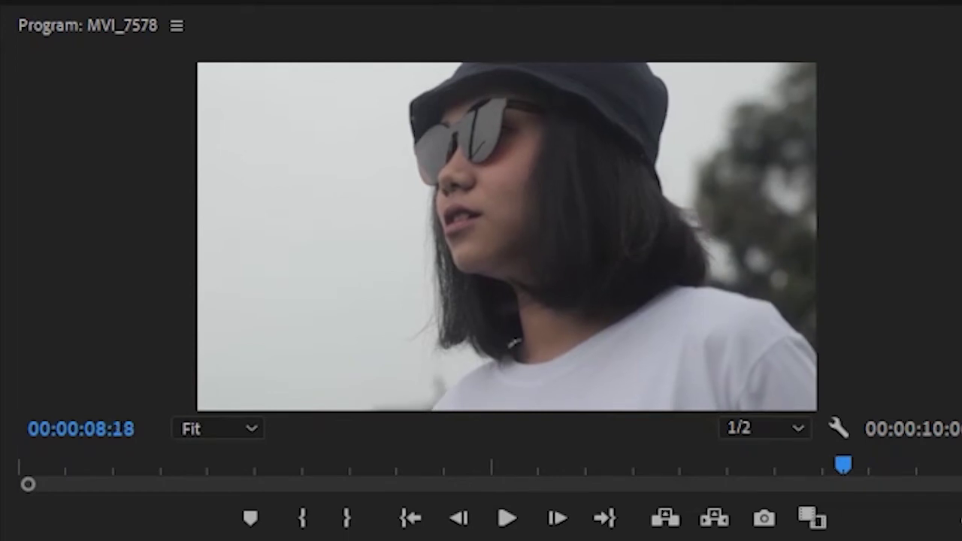
key(Left)
key(Left)
key(Left)
key(Left)
key(Left)
key(Left)
key(Right)
key(Right)
key(Right)
key(space)
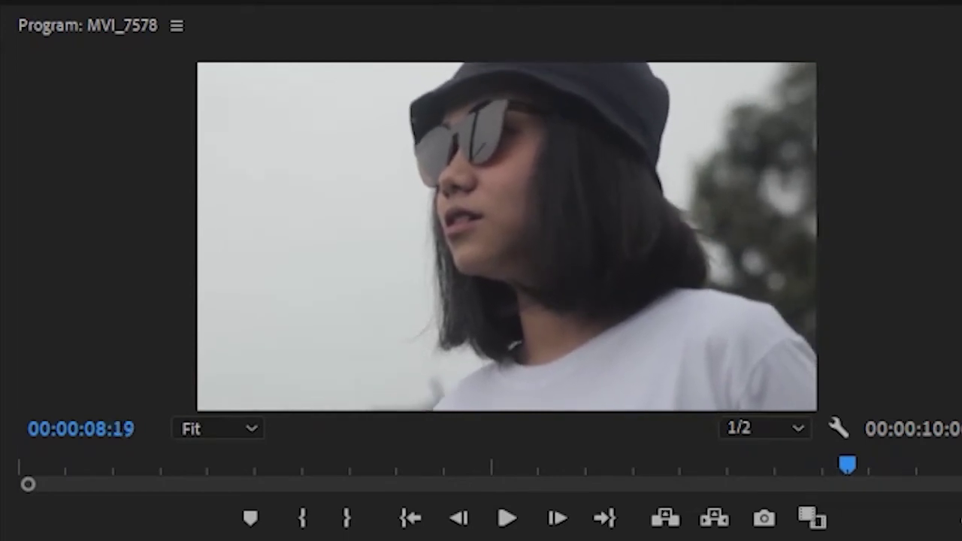
key(space)
key(Left)
key(Left)
key(Left)
key(Left)
key(Left)
key(Left)
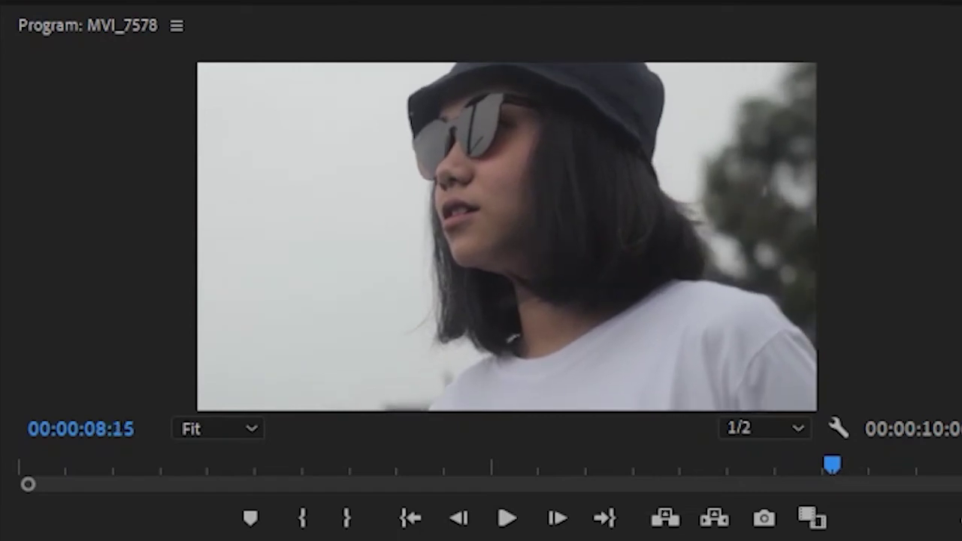
key(Right)
key(Right)
key(Right)
key(Right)
key(Right)
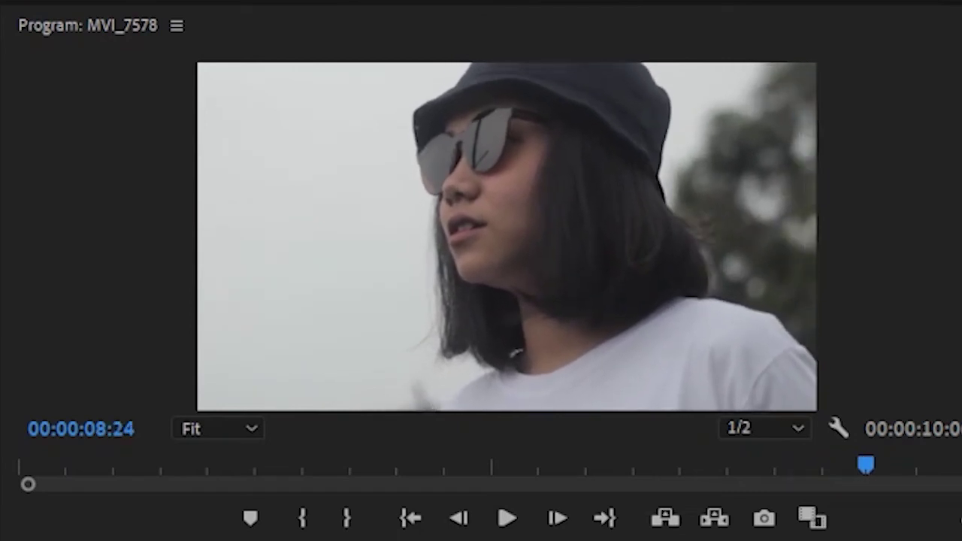
key(space)
key(space)
key(Left)
key(Left)
key(Left)
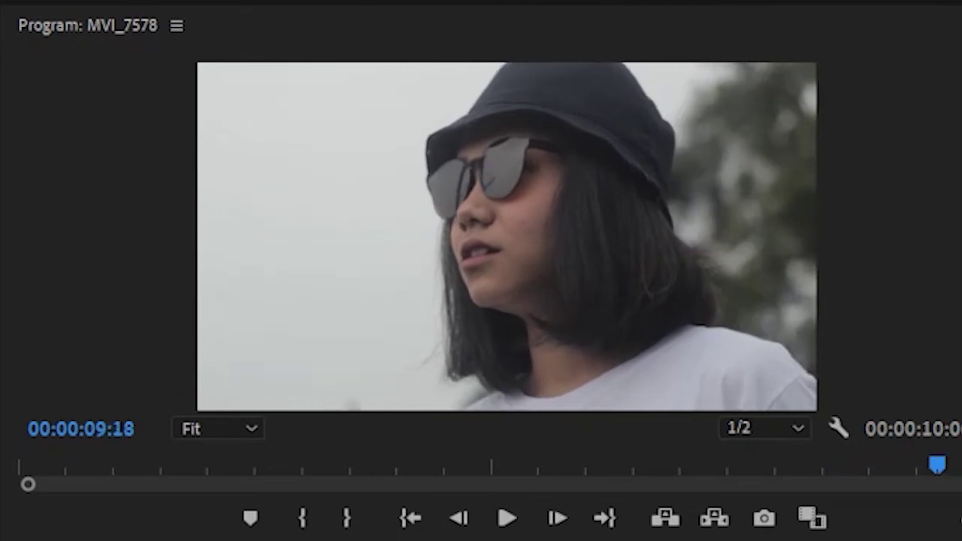
key(Left)
key(Left)
key(Left)
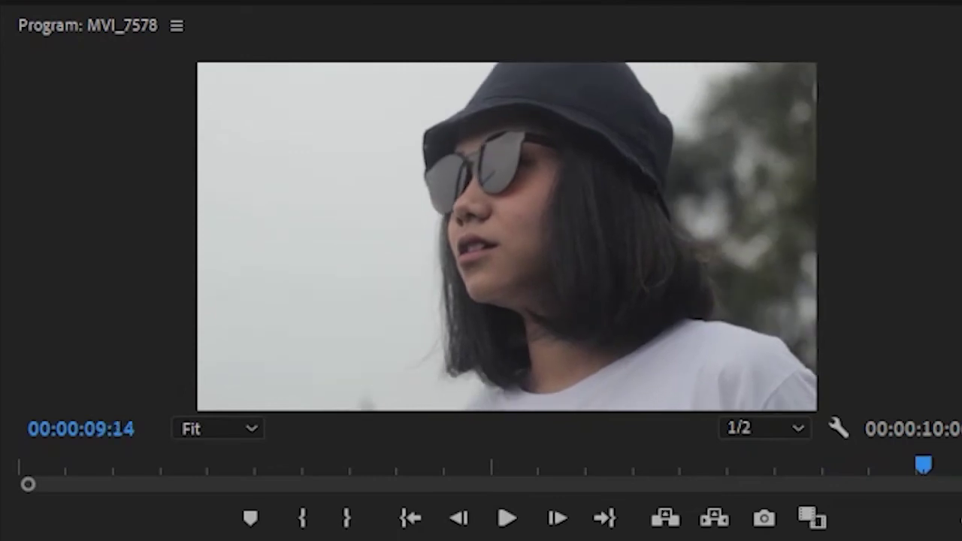